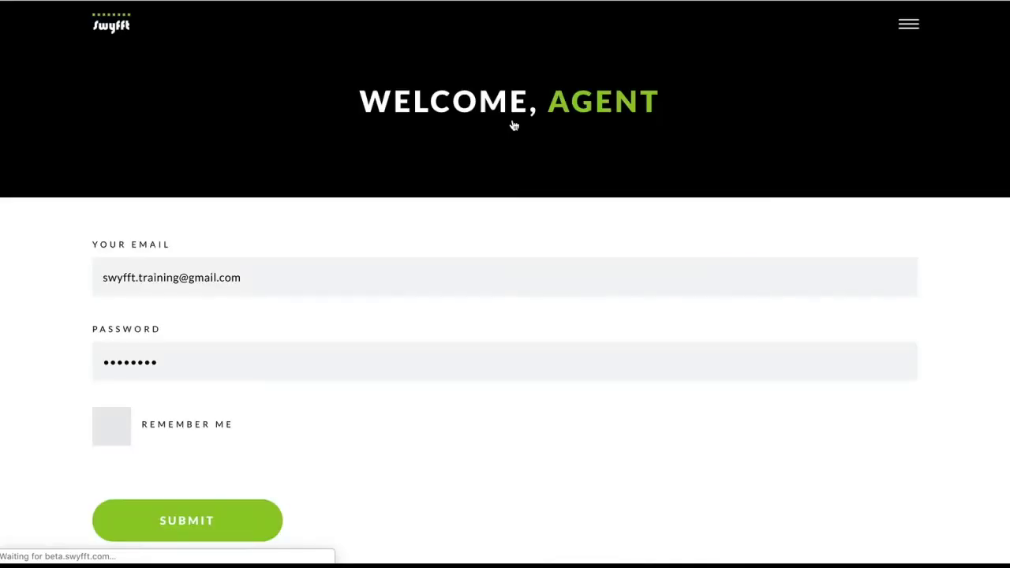
# Submit the filled-in agent email and password to sign in to Swyfft
pyautogui.click(221, 509)
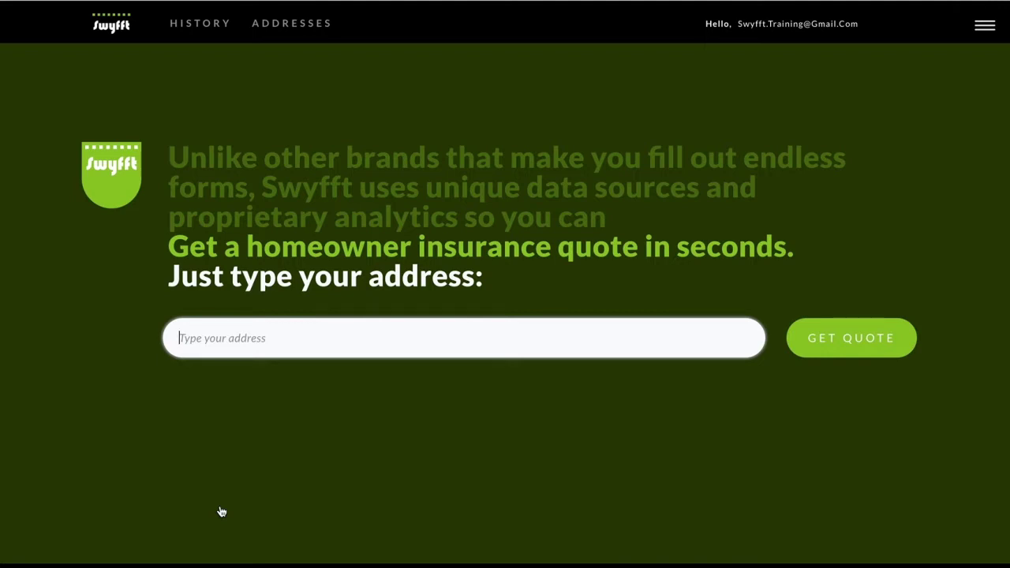
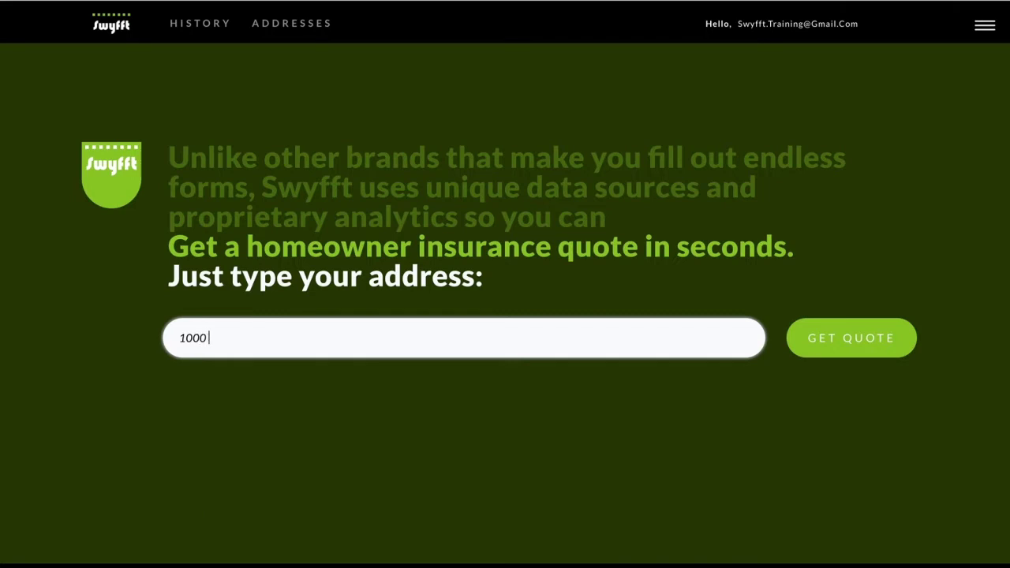
# Quote the Bay Minette AL 36507 property address: $1,208 annual premium at 3% deductible
pyautogui.click(293, 384)
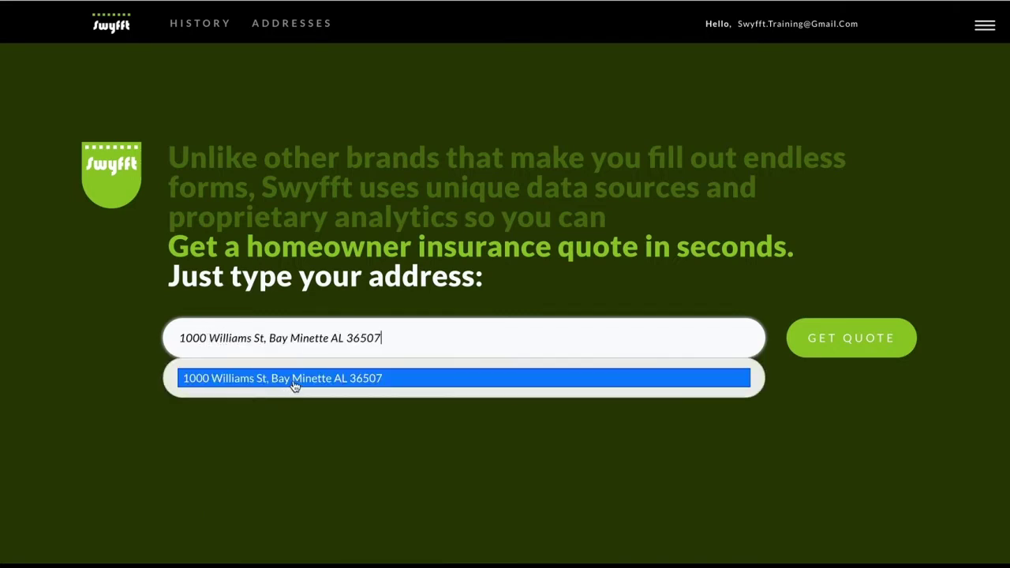
pyautogui.click(836, 344)
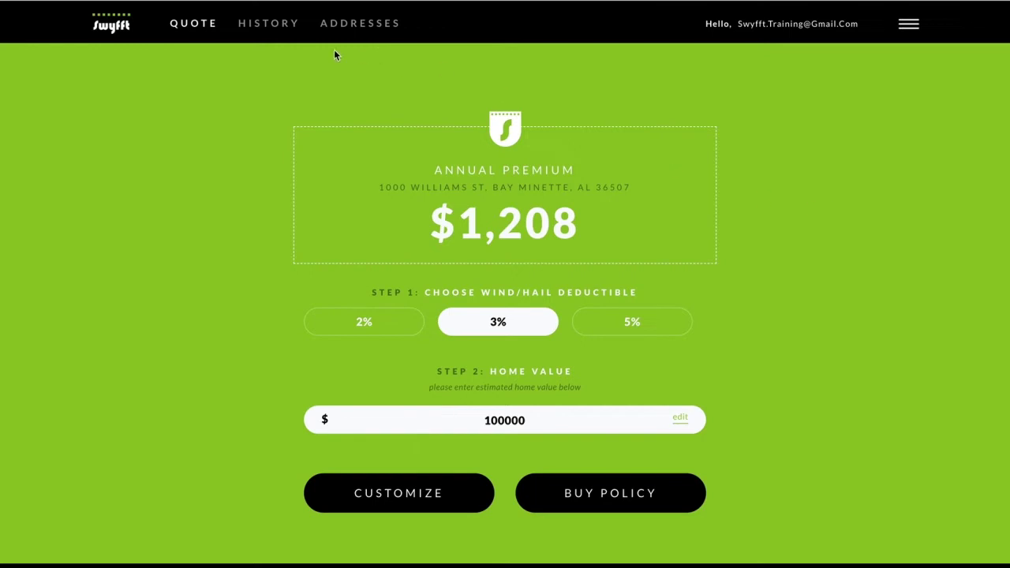
# Search quote history for the property's address and reopen its saved $1,208 quote
pyautogui.click(287, 31)
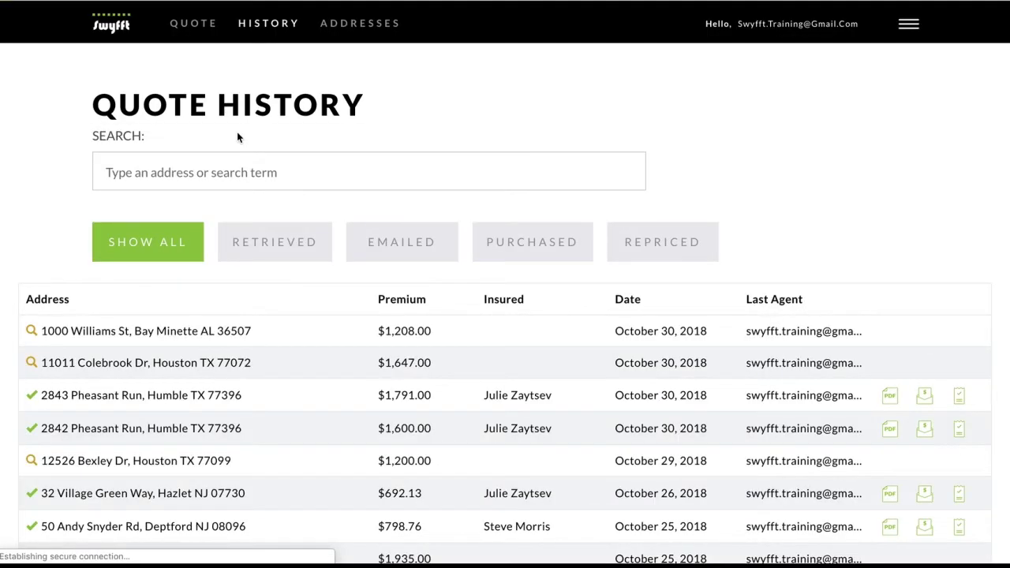
pyautogui.click(182, 170)
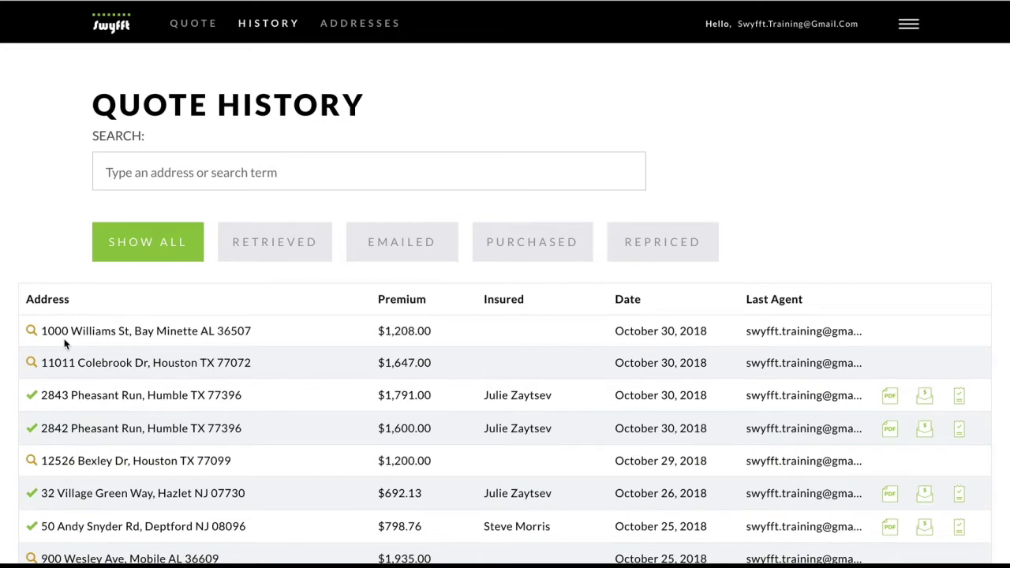
pyautogui.scroll(-2, 64, 344)
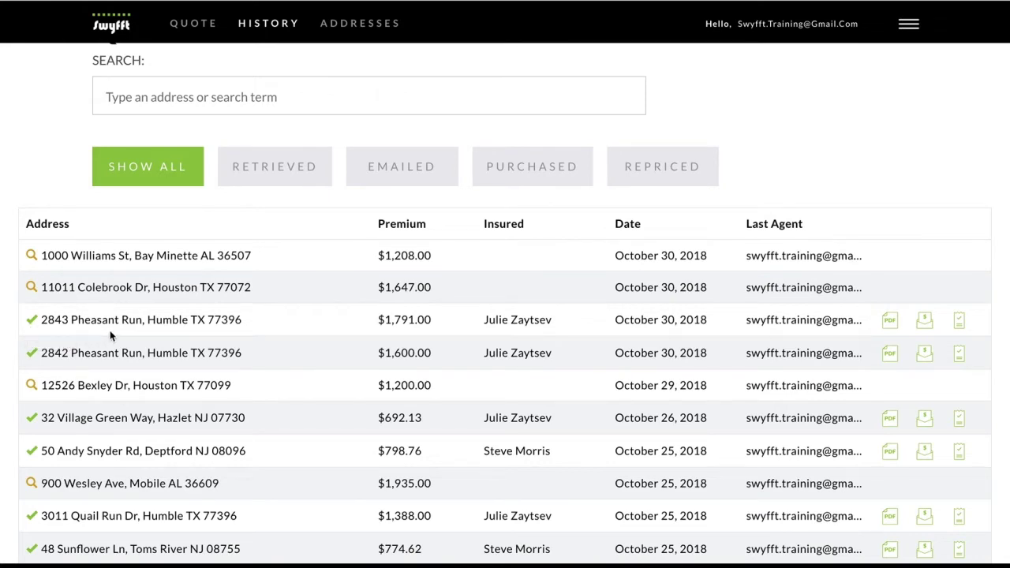
pyautogui.scroll(2, 110, 336)
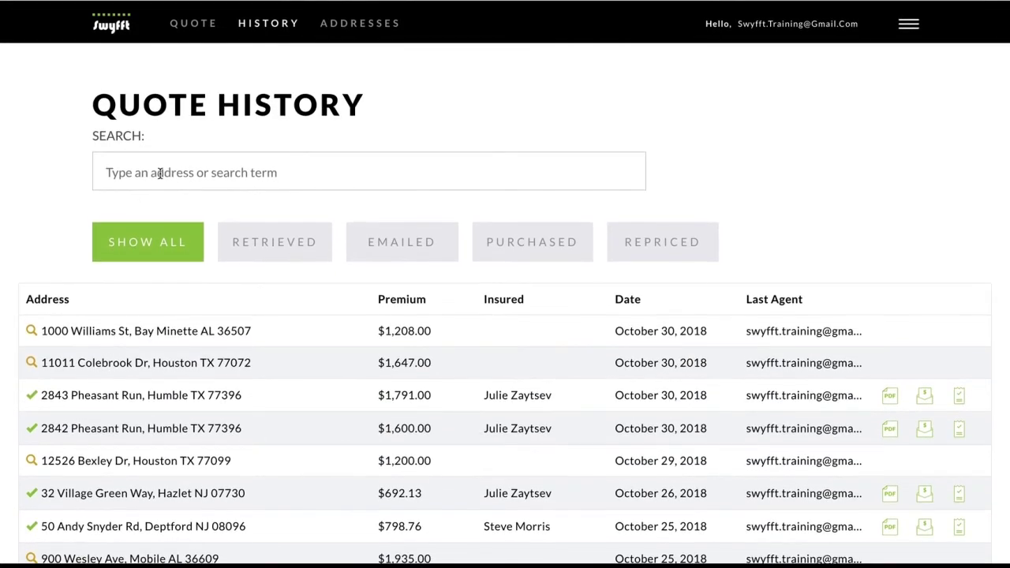
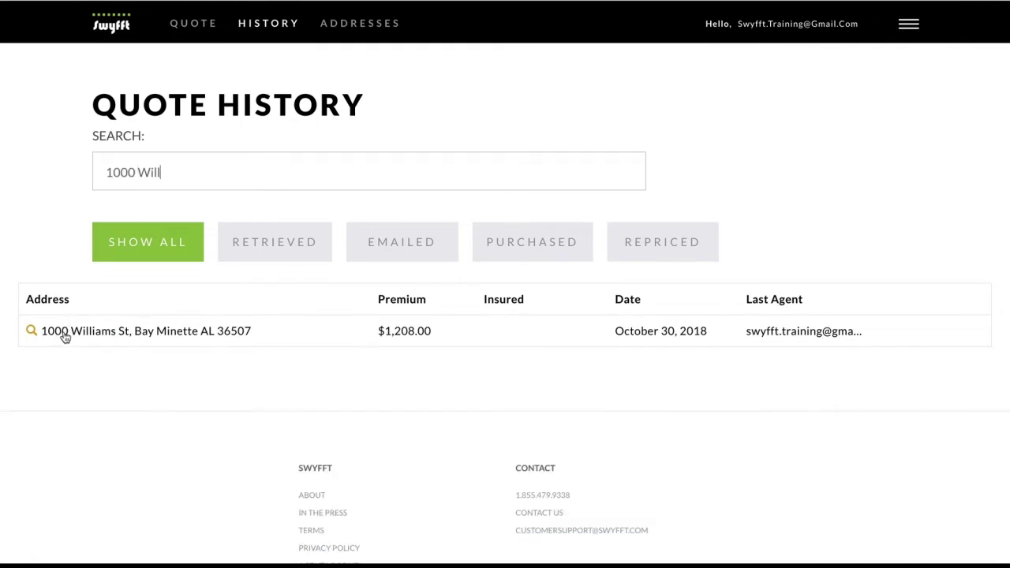
pyautogui.click(67, 335)
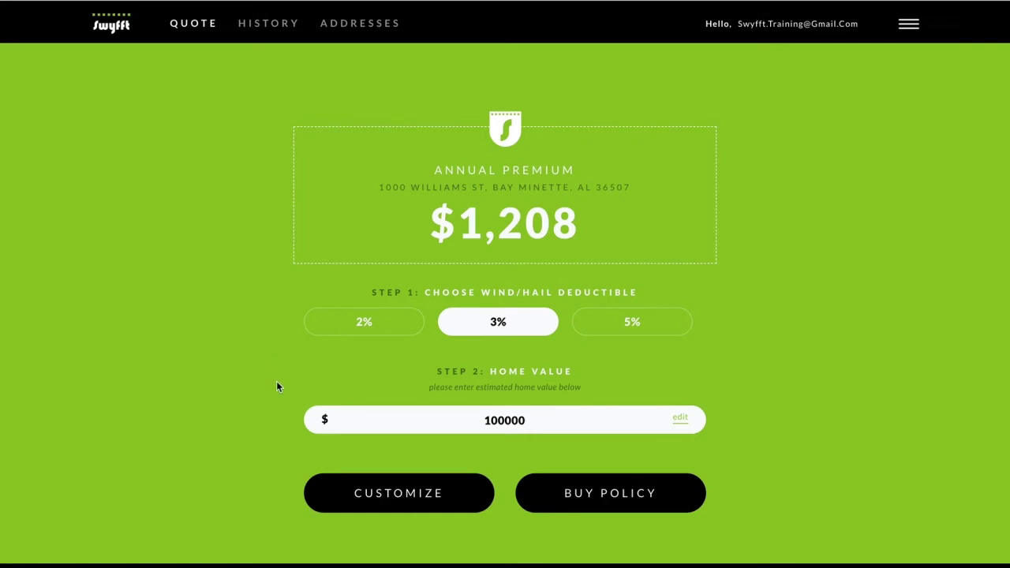
# Open the quote's detailed coverage editor and start buying the policy
pyautogui.click(369, 492)
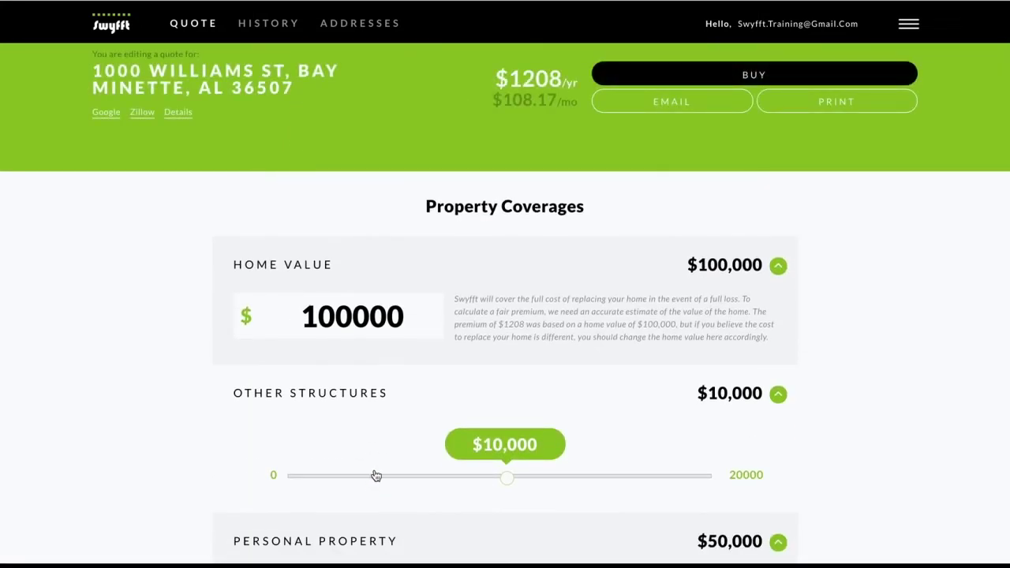
pyautogui.click(696, 79)
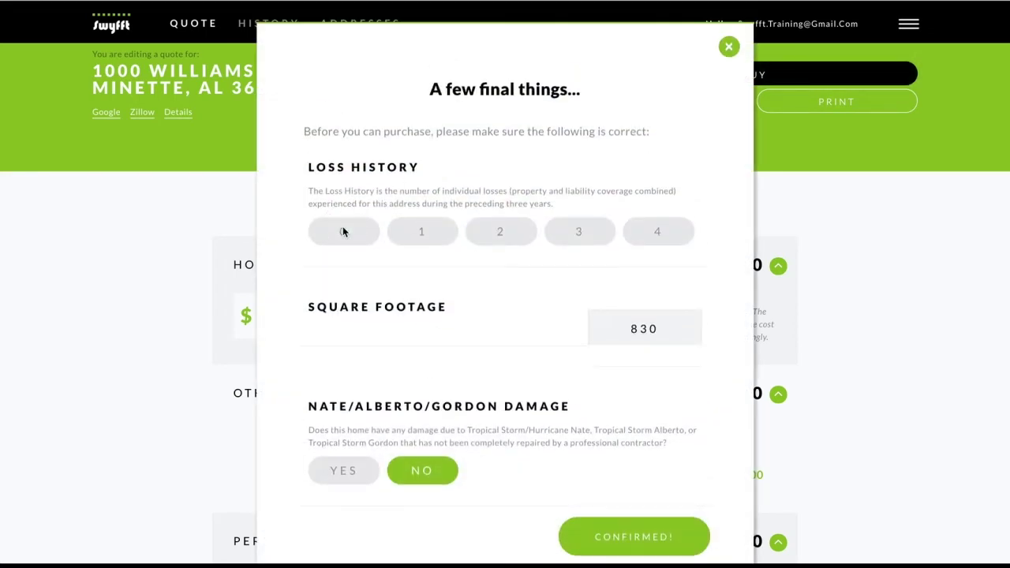
# Set loss history to 0 and confirm the final purchase details
pyautogui.click(343, 231)
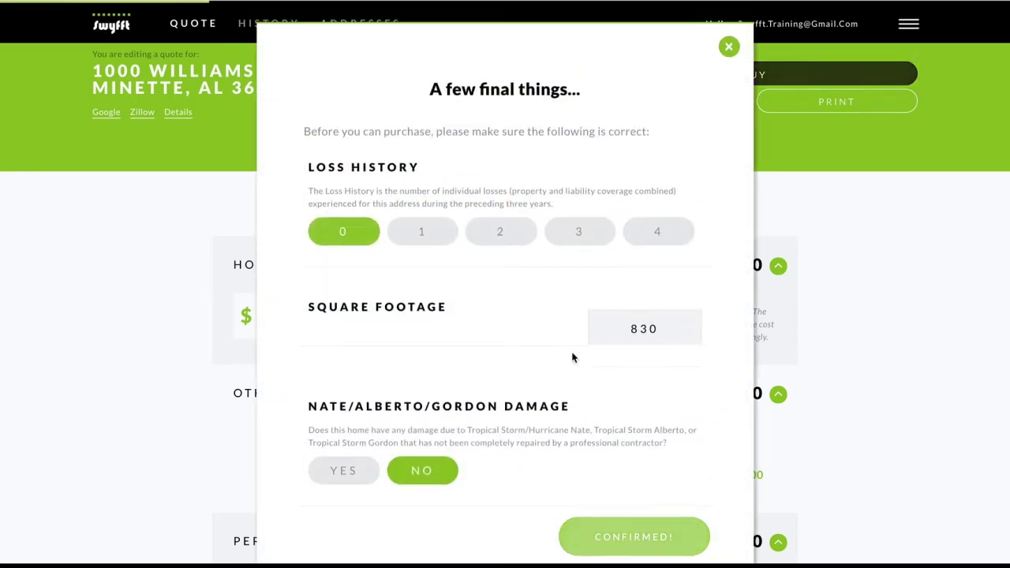
pyautogui.click(631, 548)
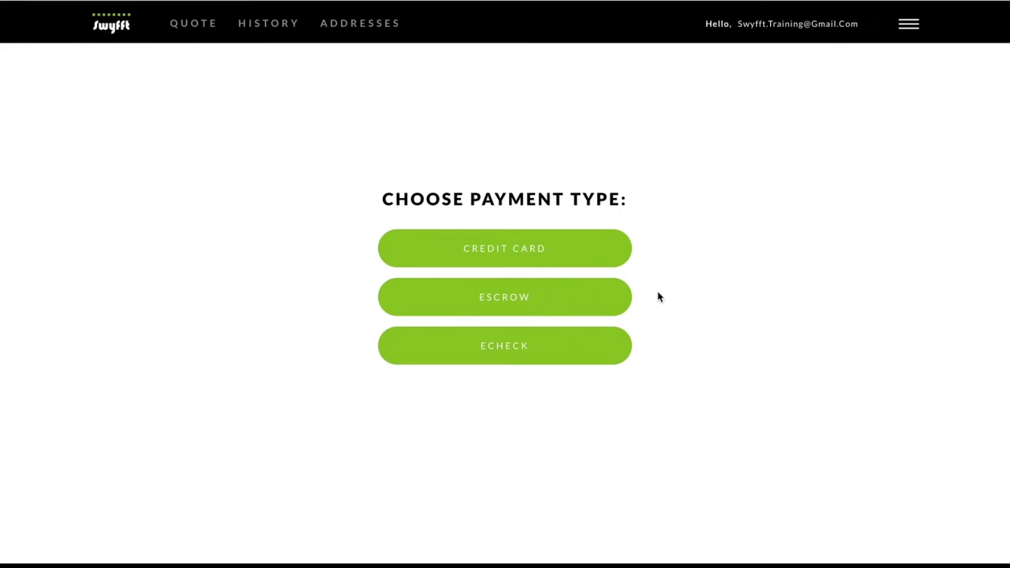
# Pay by credit card annually ($1,208) with a 10/31/2018 coverage start date
pyautogui.click(604, 259)
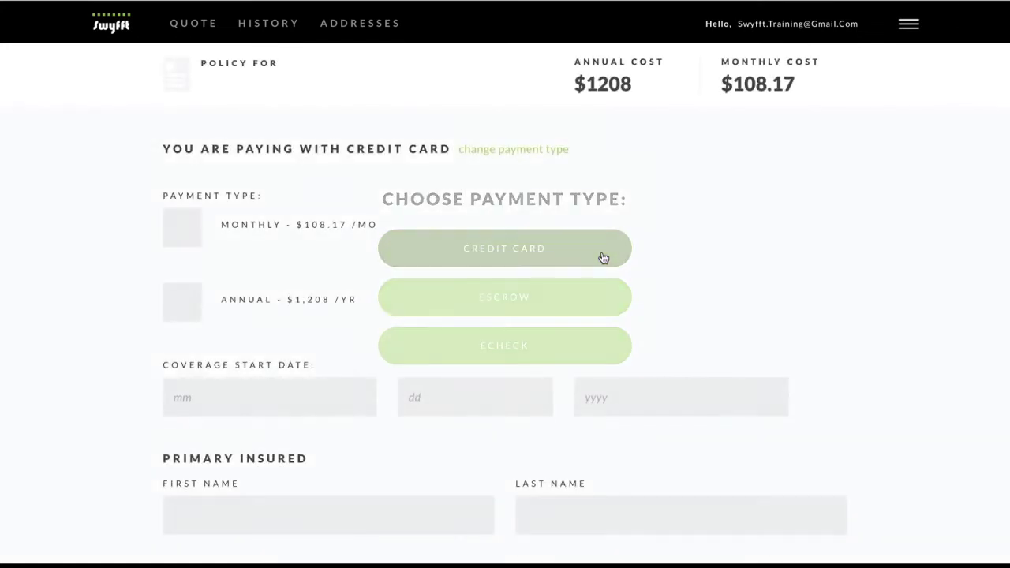
pyautogui.click(191, 311)
pyautogui.click(203, 387)
pyautogui.write('1031')
pyautogui.write('2018')
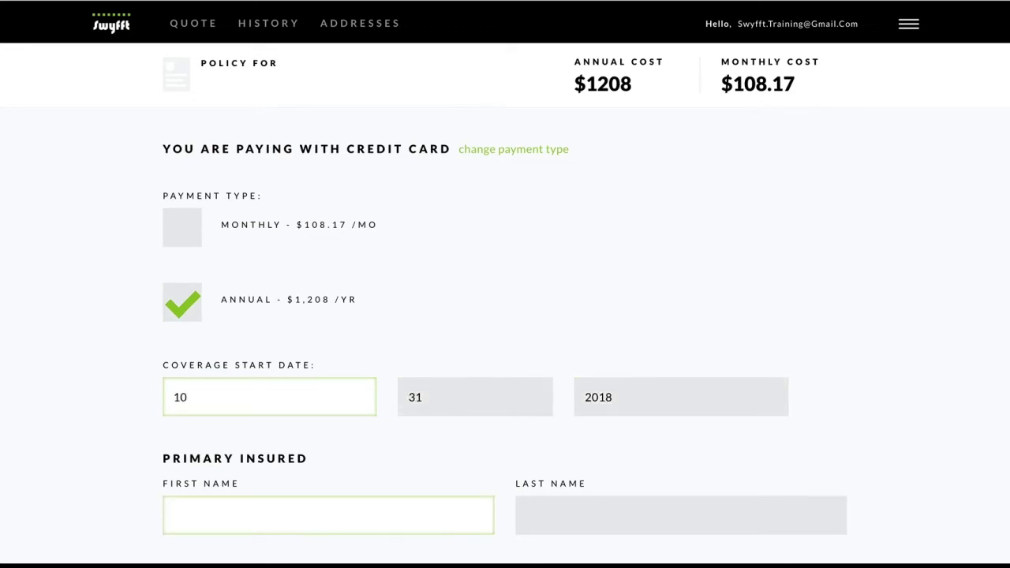
# Enter the primary insured's first name, last name, phone and e-mail, then return to payment types
pyautogui.scroll(-2, 212, 354)
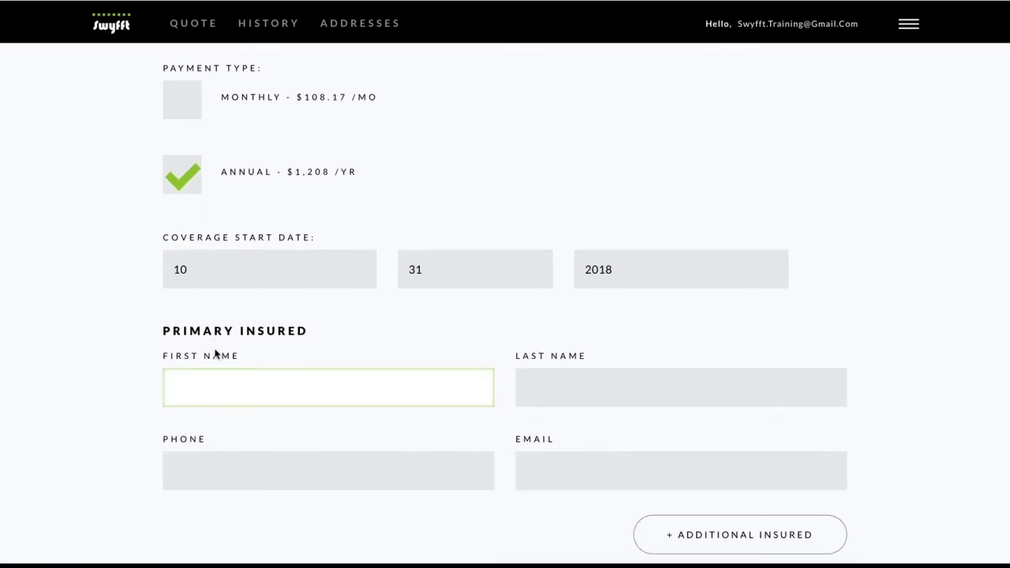
pyautogui.press('Tab')
pyautogui.write('H')
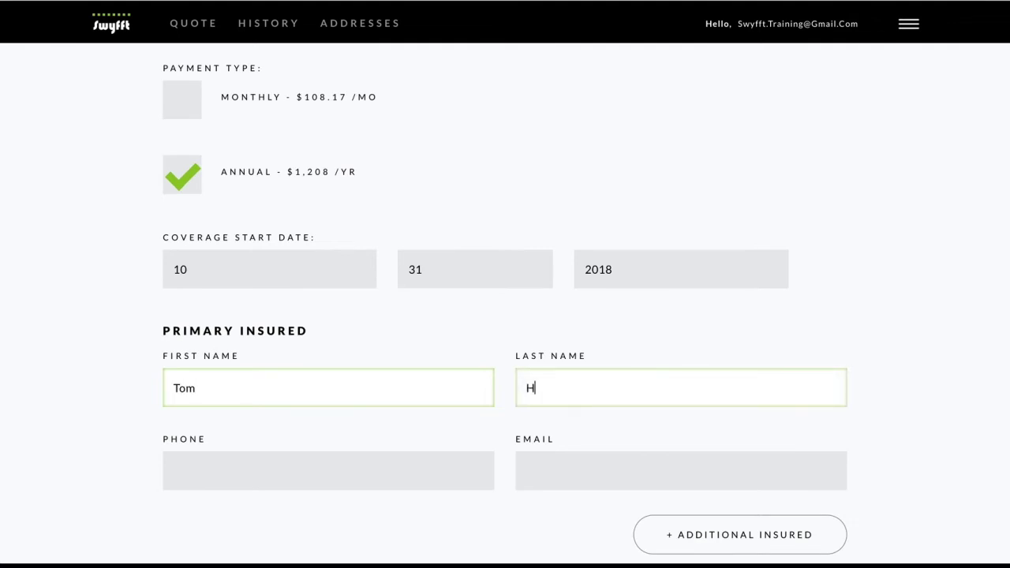
pyautogui.press('BackSpace')
pyautogui.press('Tab')
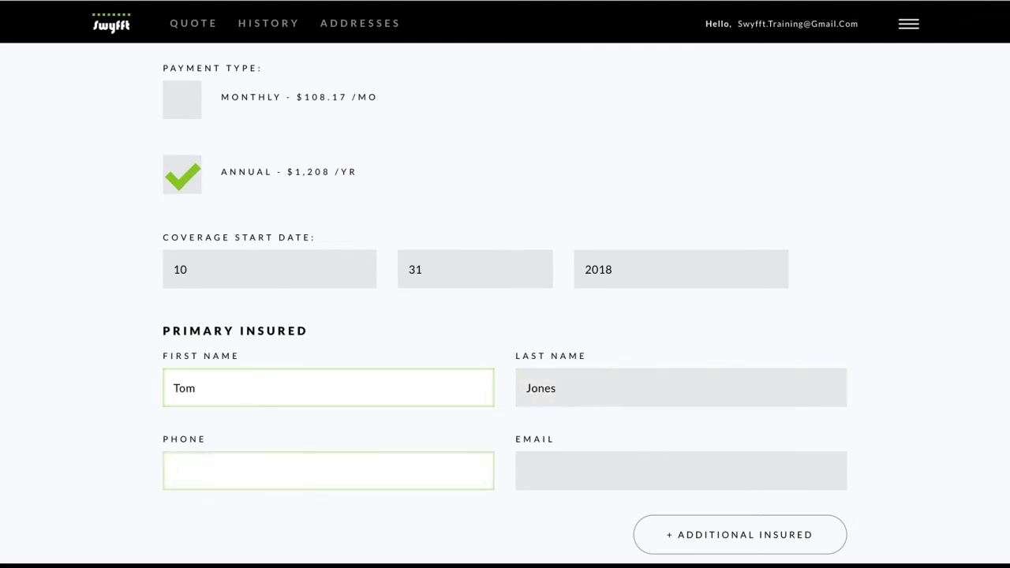
pyautogui.write('555-555-5555')
pyautogui.press('Tab')
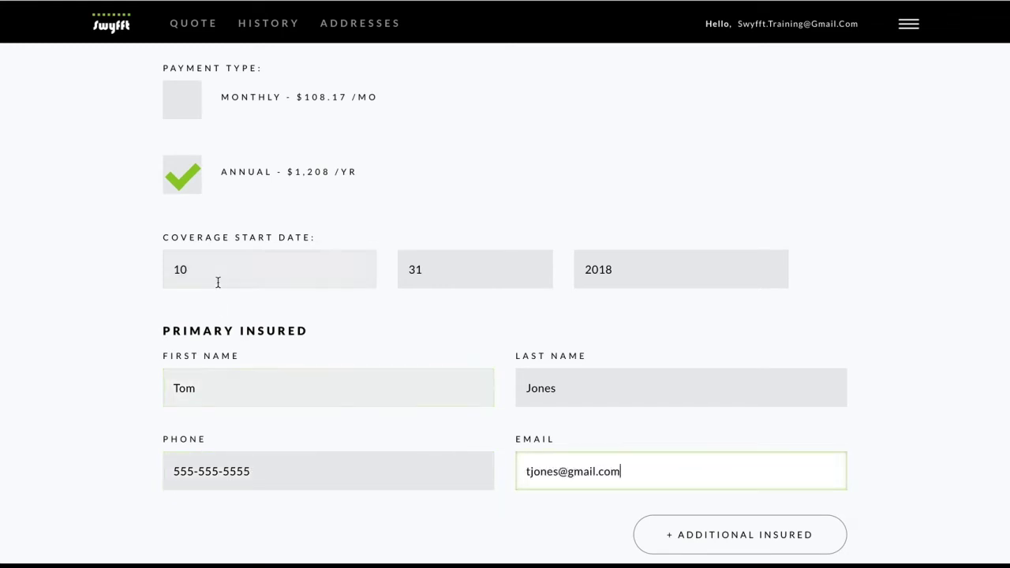
pyautogui.scroll(2, 223, 292)
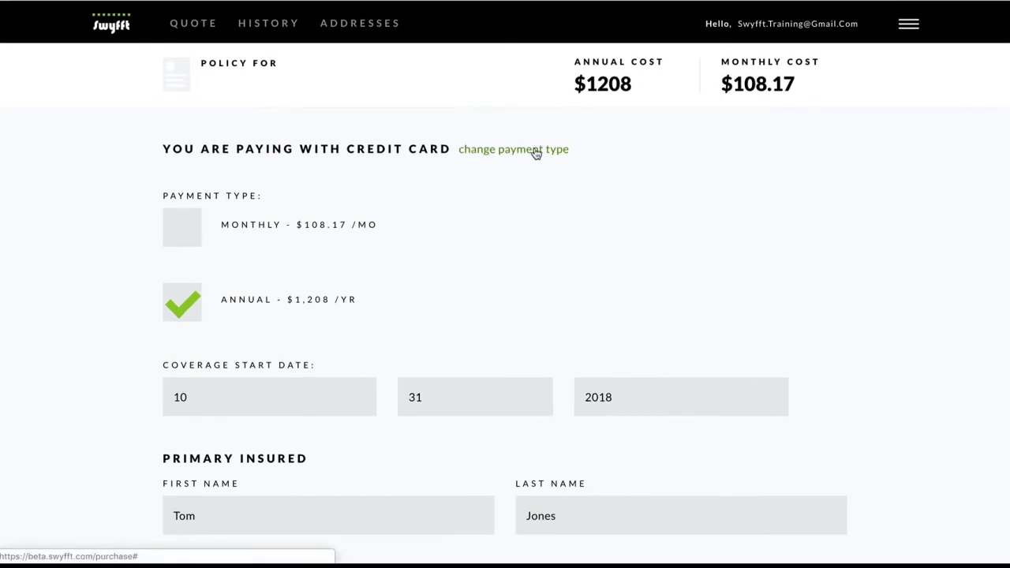
pyautogui.click(535, 149)
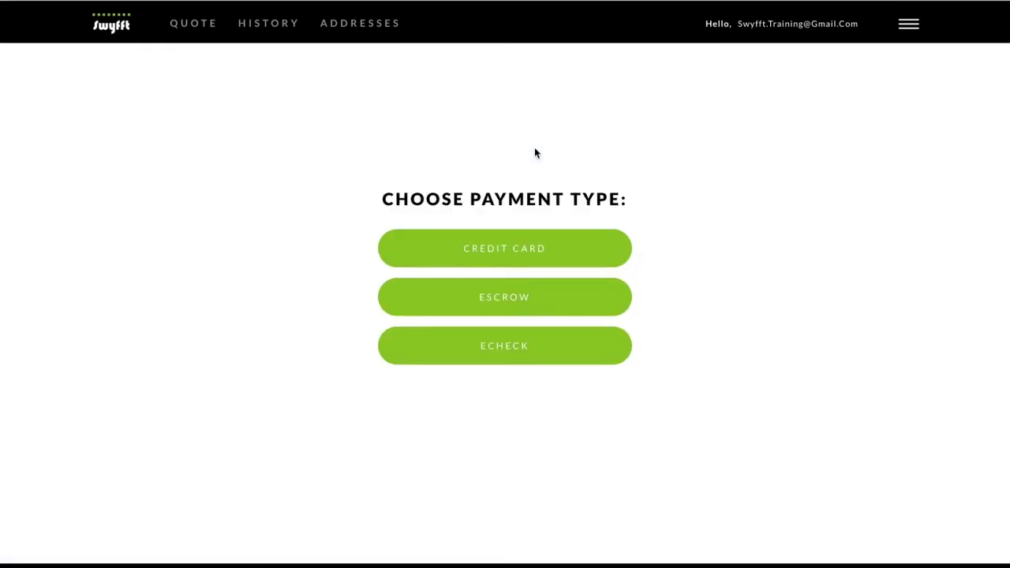
# Switch to escrow payment and add the spouse's full name as the first additional insured
pyautogui.click(532, 301)
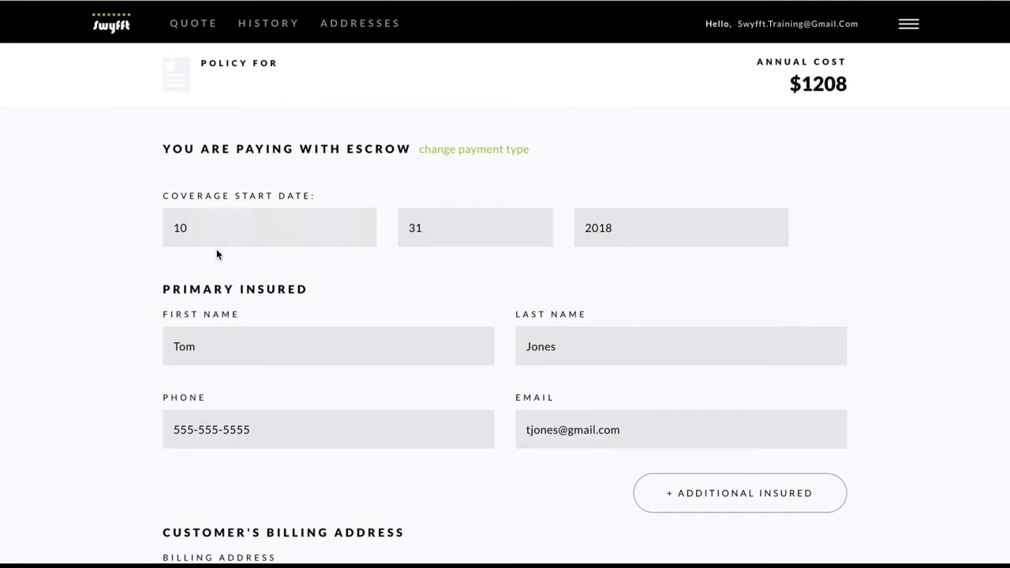
pyautogui.scroll(-2, 151, 329)
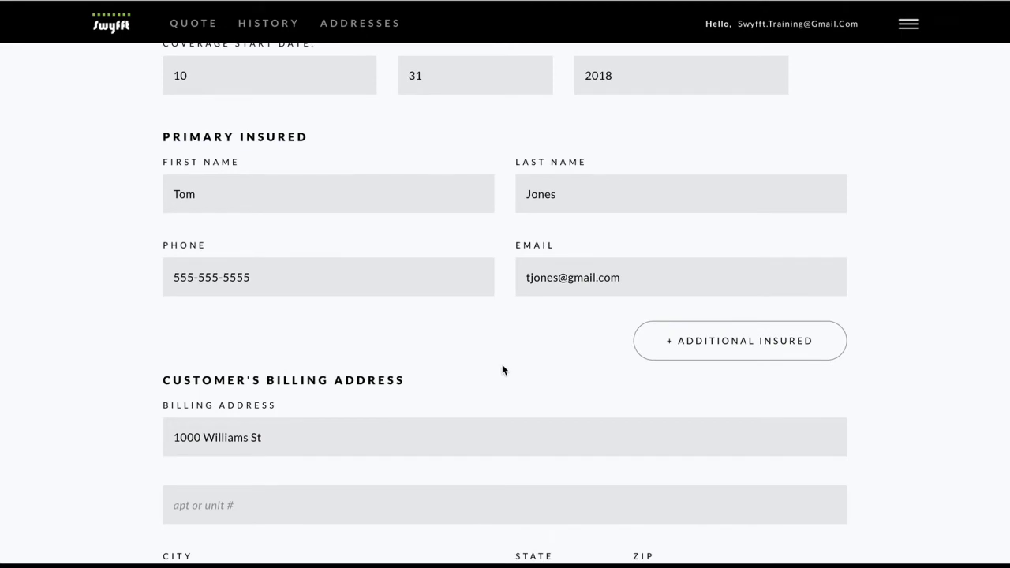
pyautogui.click(741, 352)
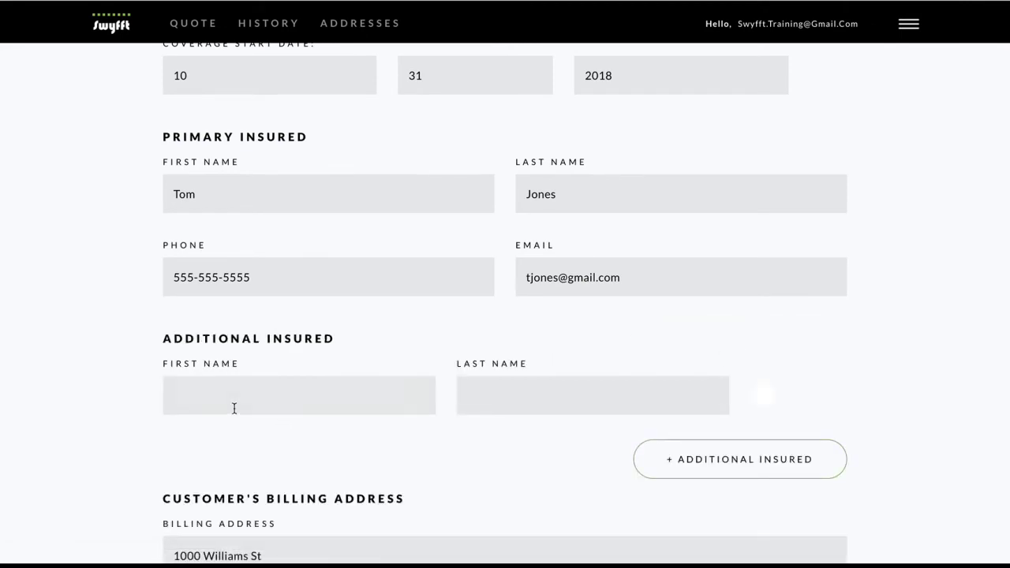
pyautogui.click(234, 407)
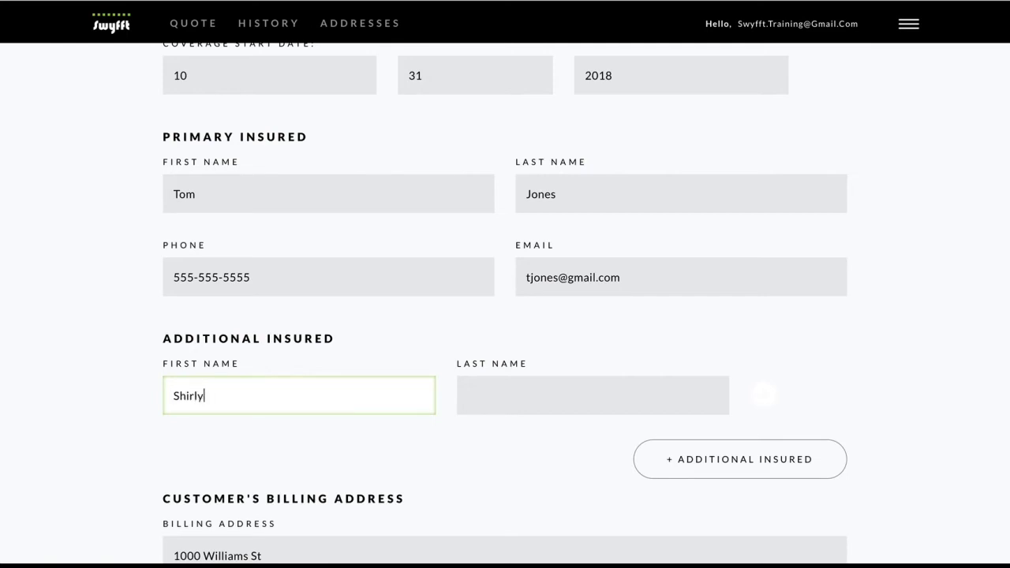
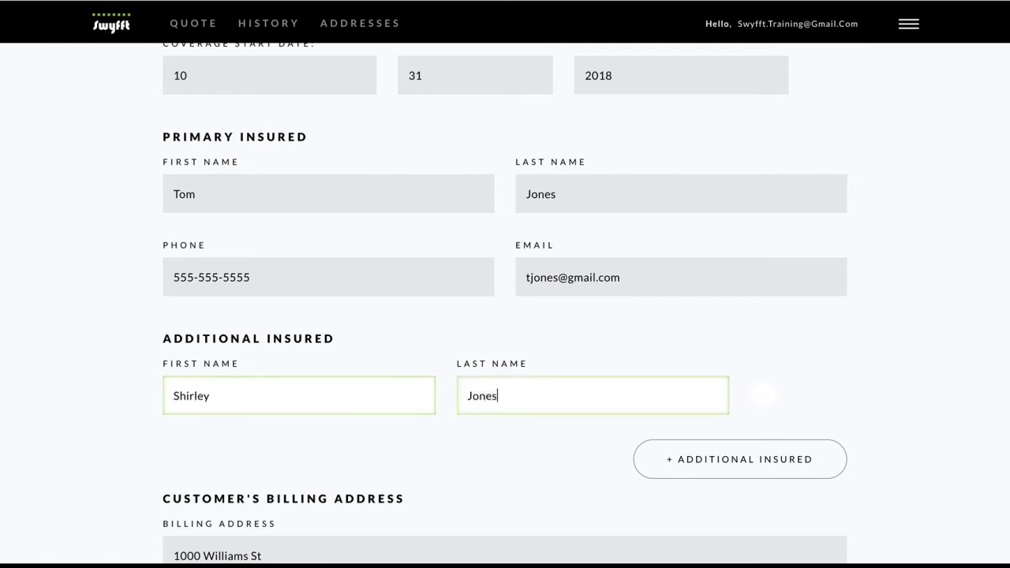
# Add Big Bank LLC as a second additional insured, removing an extra empty row
pyautogui.click(698, 460)
pyautogui.click(235, 475)
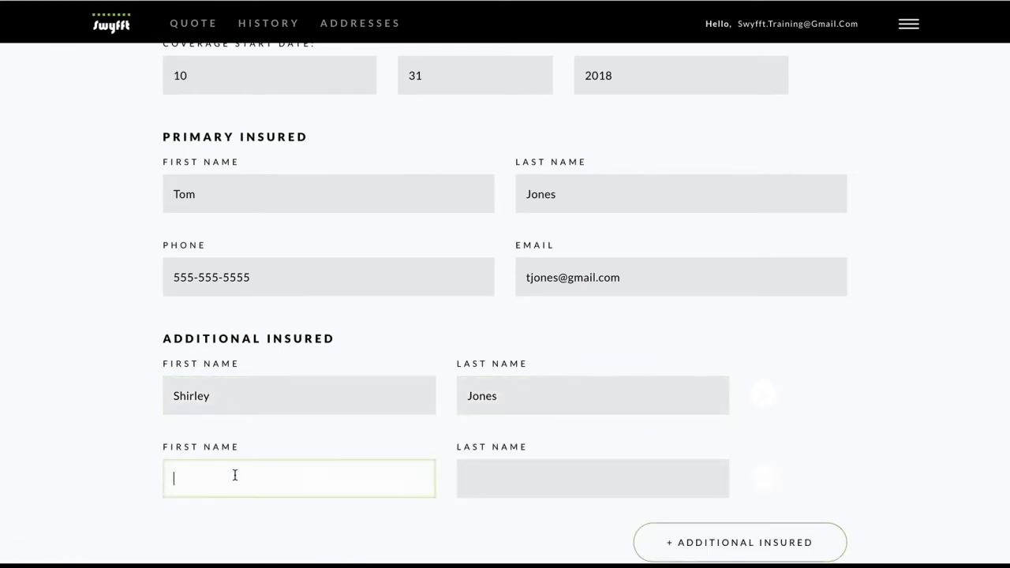
pyautogui.write('Big Bank LLC')
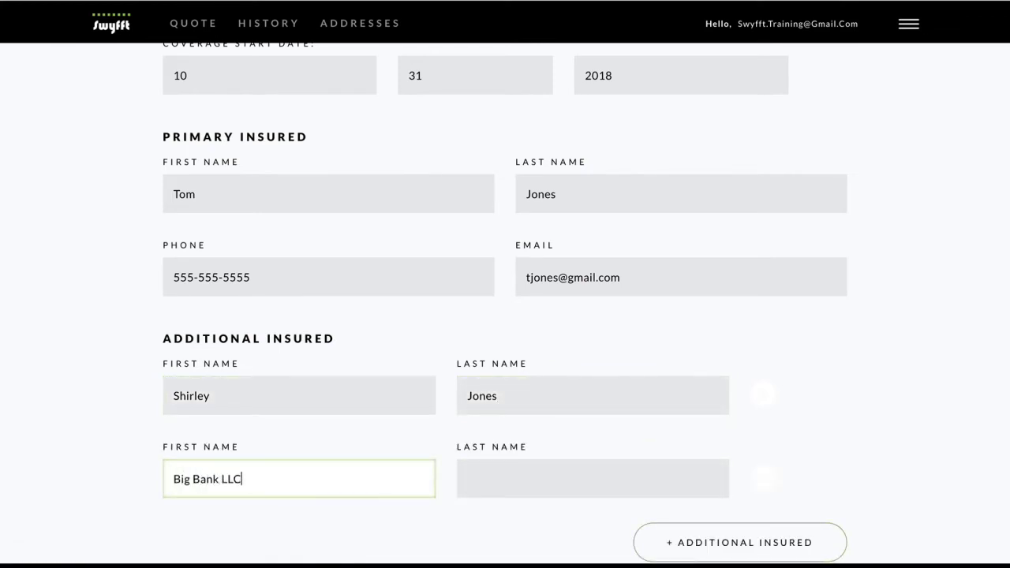
pyautogui.scroll(-3, 621, 447)
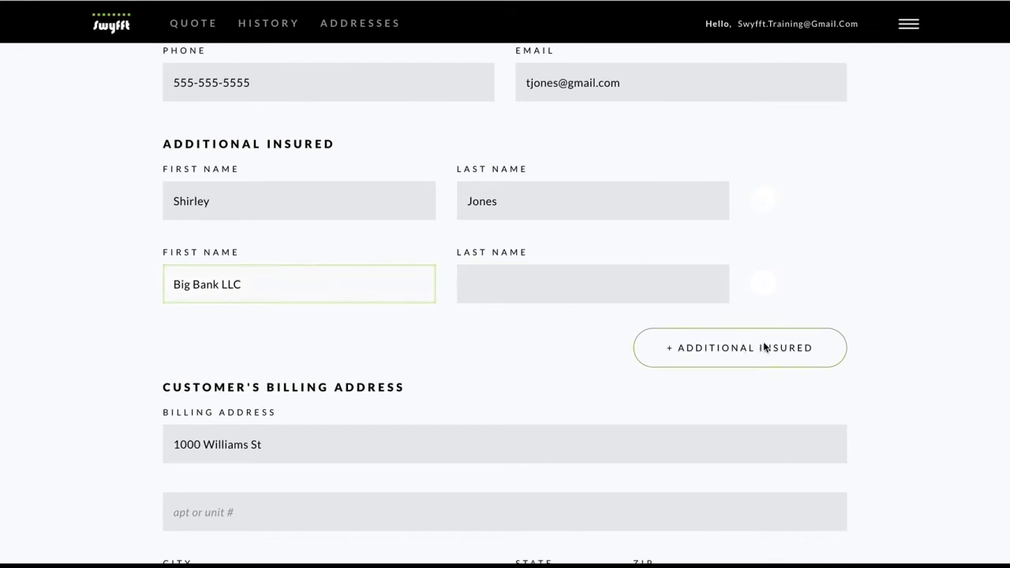
pyautogui.click(763, 345)
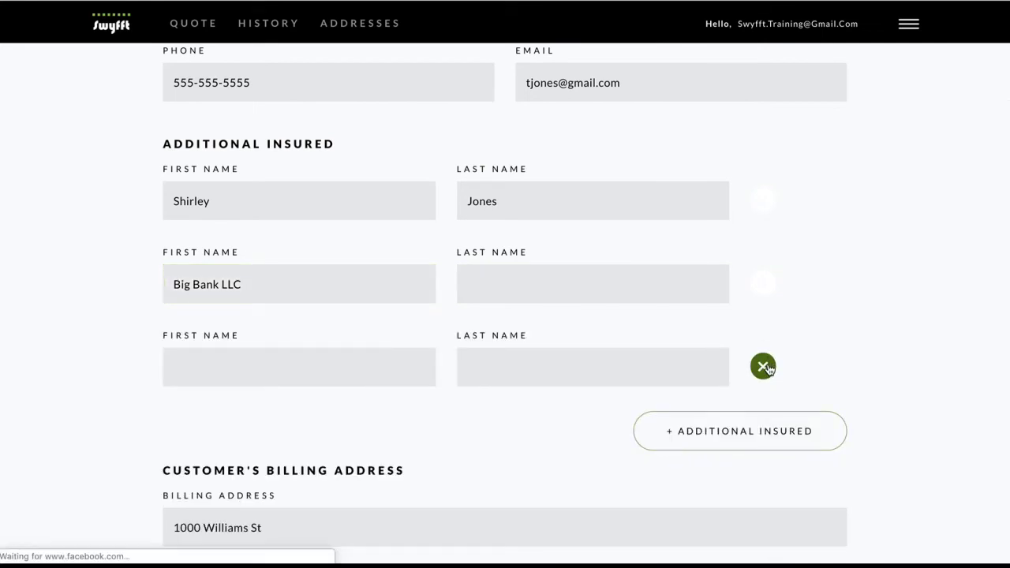
pyautogui.click(763, 366)
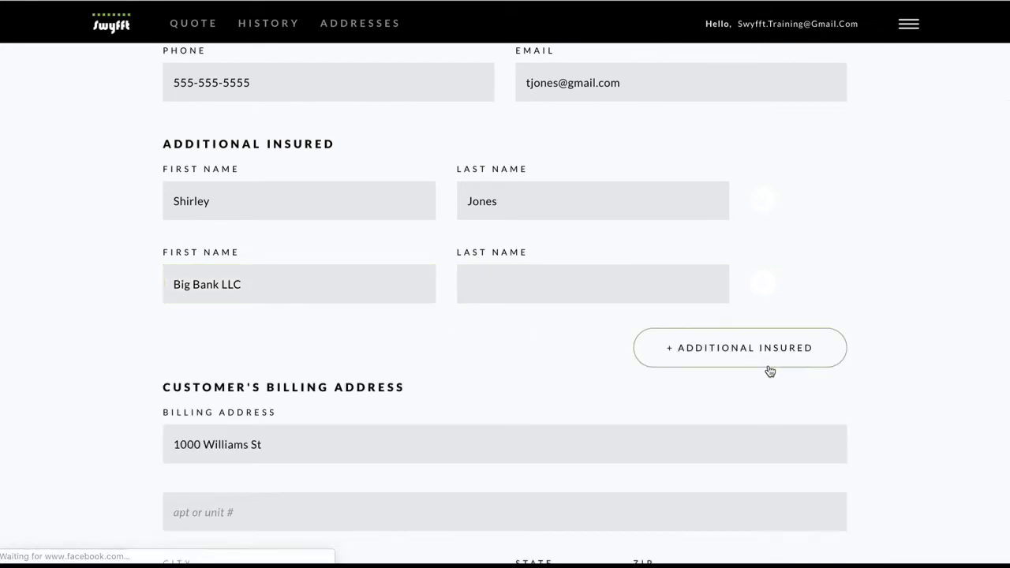
pyautogui.click(631, 440)
# Bring the empty Mortgage Information section into view and open the bank lender list
pyautogui.scroll(-3, 623, 423)
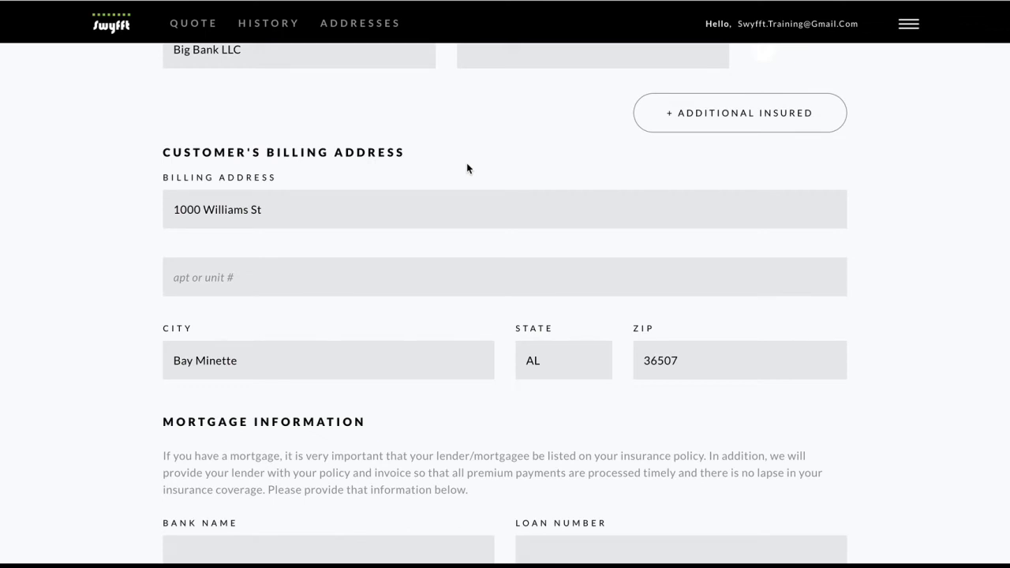
pyautogui.scroll(-3, 467, 167)
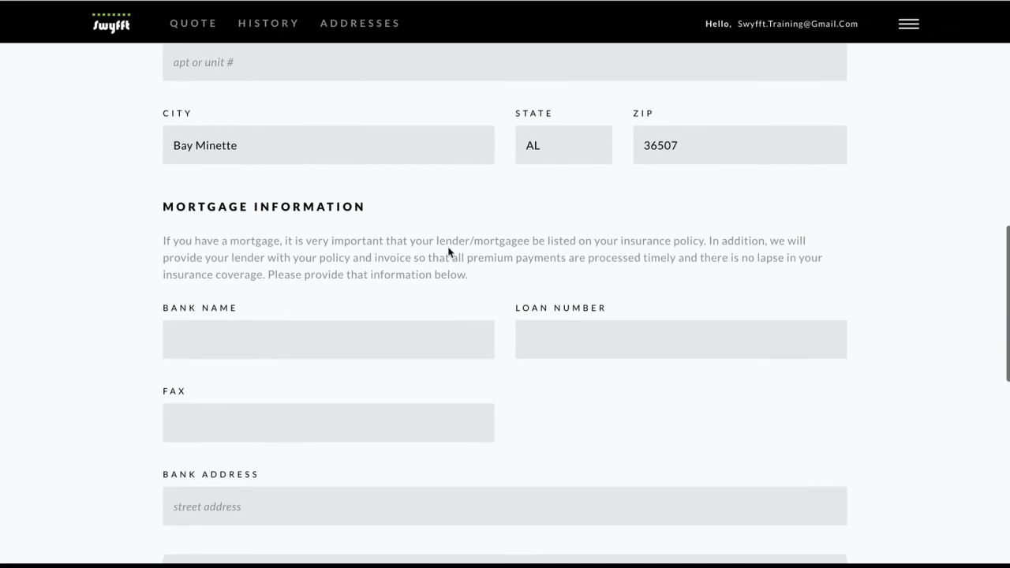
pyautogui.scroll(-2, 448, 251)
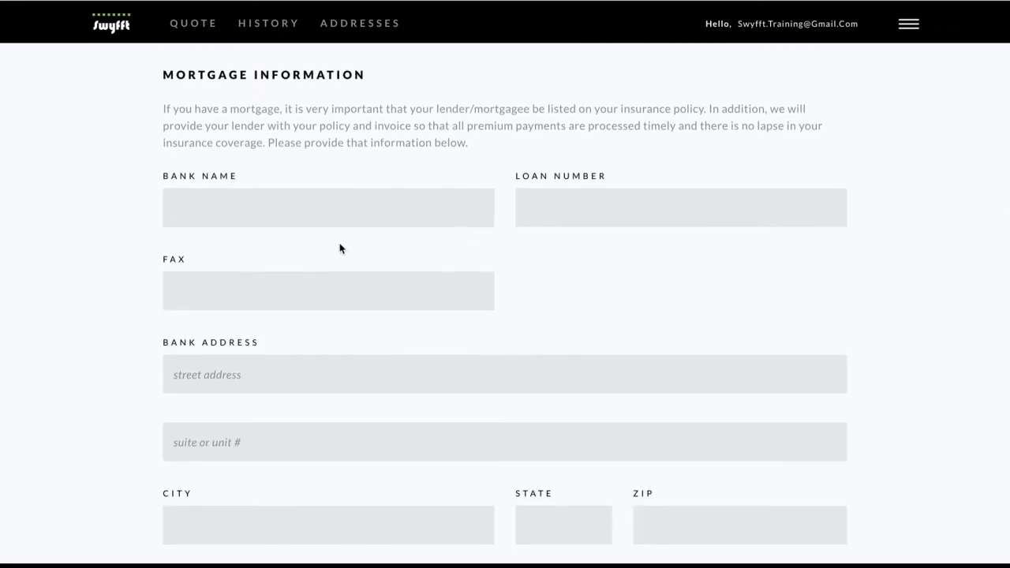
pyautogui.click(306, 209)
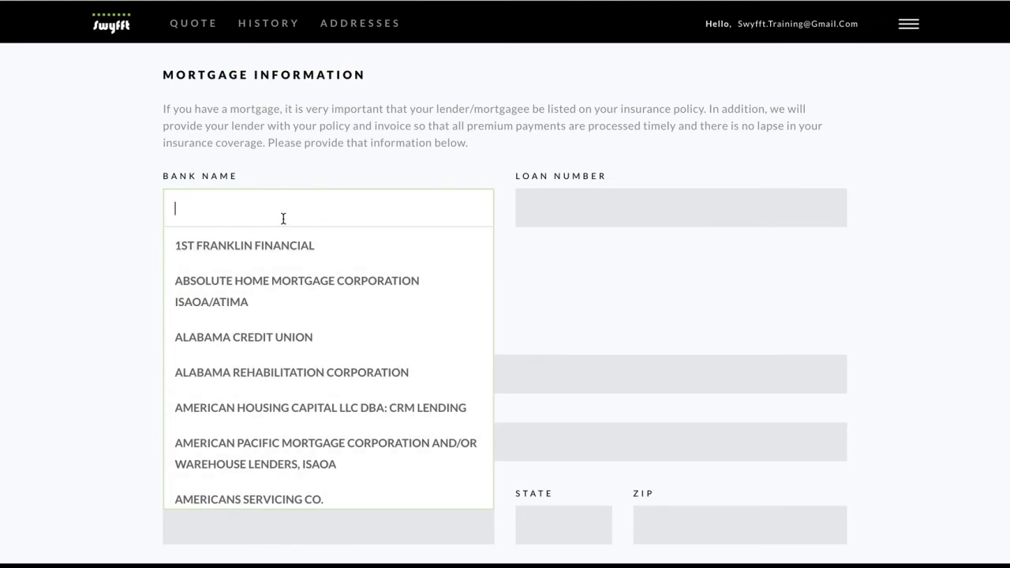
# Choose 1st Franklin Financial as lender, check its autofilled Toccoa, GA 30577 details, and mark a new purchase
pyautogui.click(274, 243)
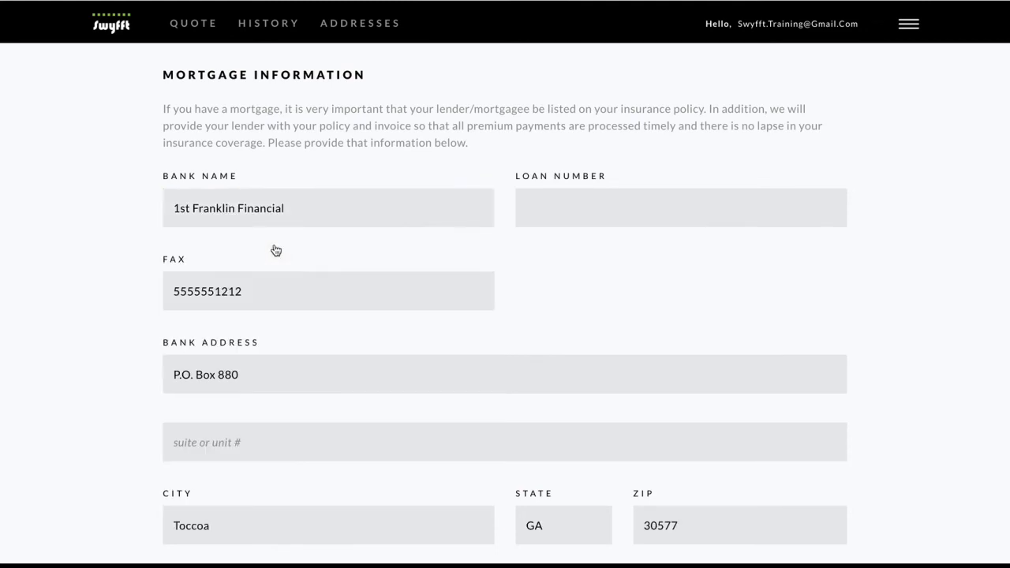
pyautogui.scroll(-1, 587, 243)
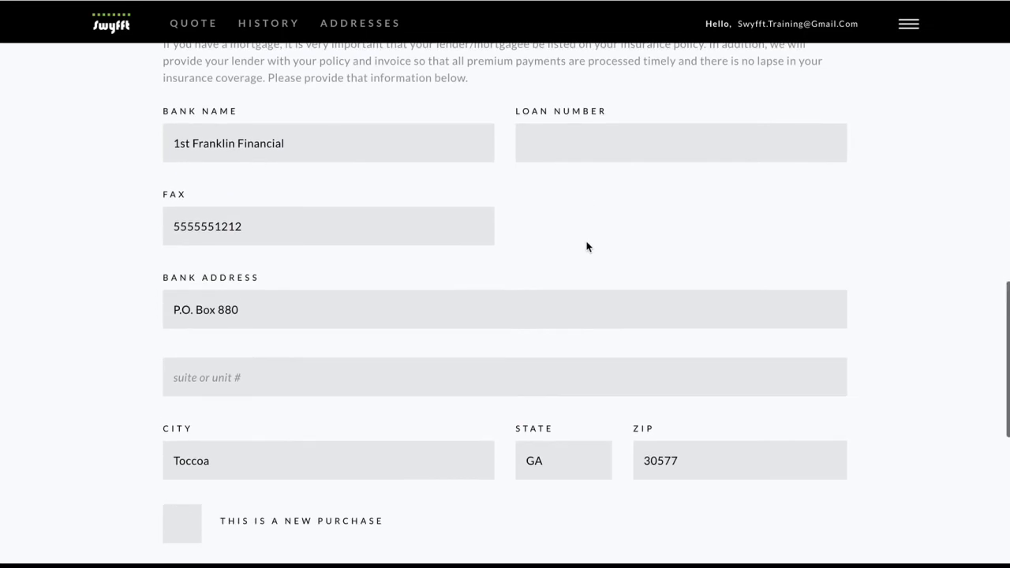
pyautogui.click(348, 213)
pyautogui.click(346, 325)
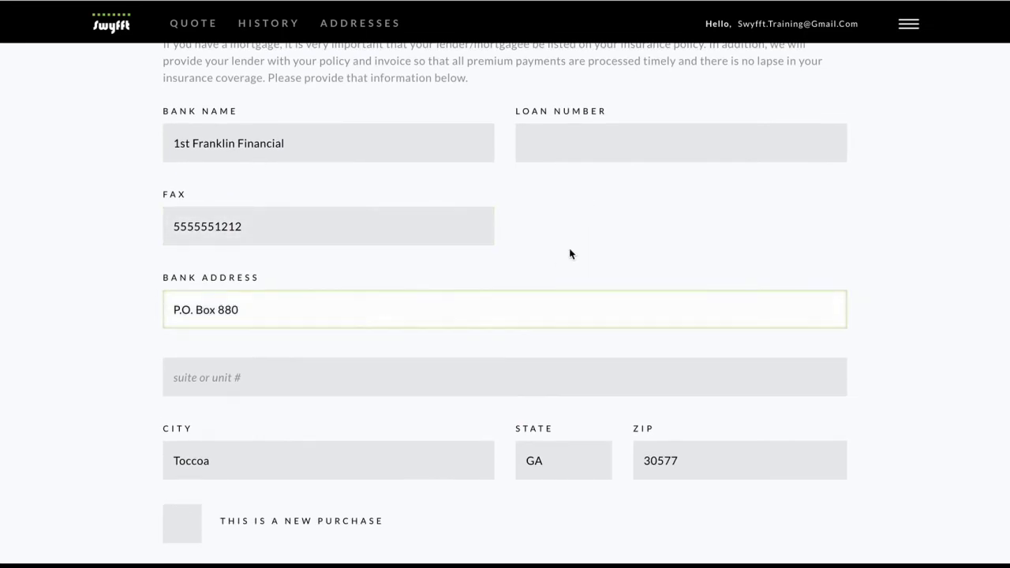
pyautogui.click(596, 150)
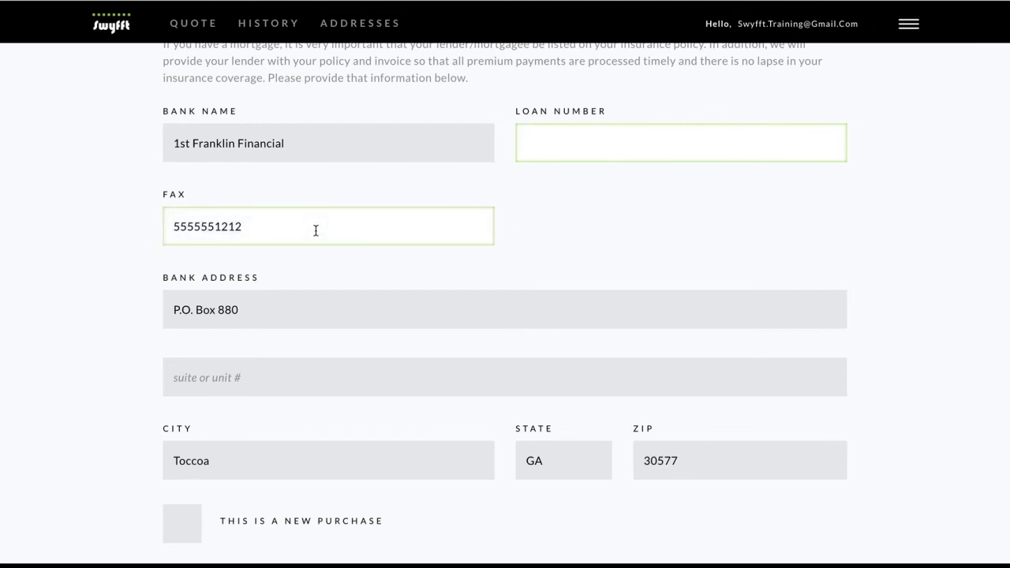
pyautogui.moveTo(316, 231); pyautogui.dragTo(155, 232)
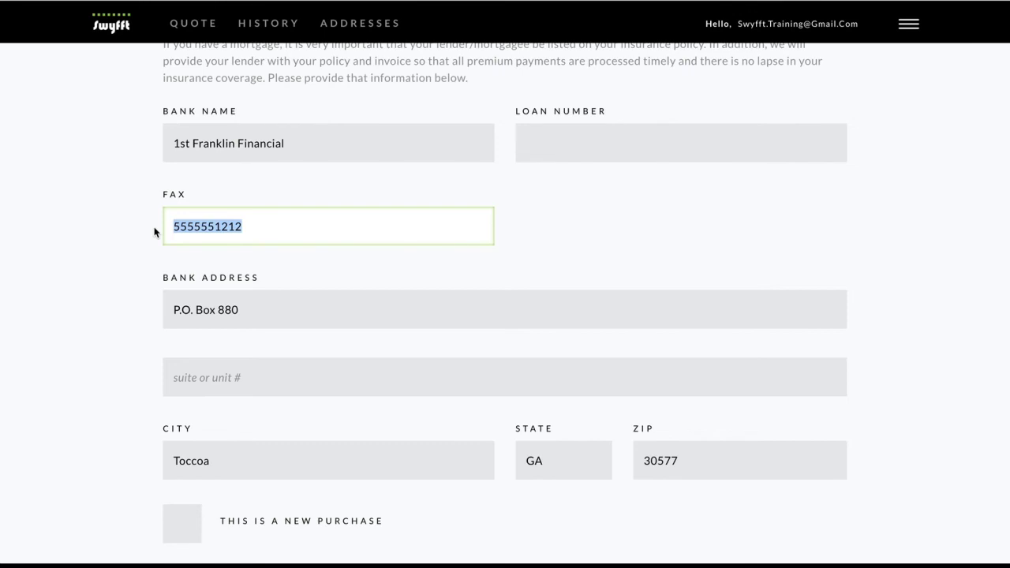
pyautogui.scroll(-5, 155, 232)
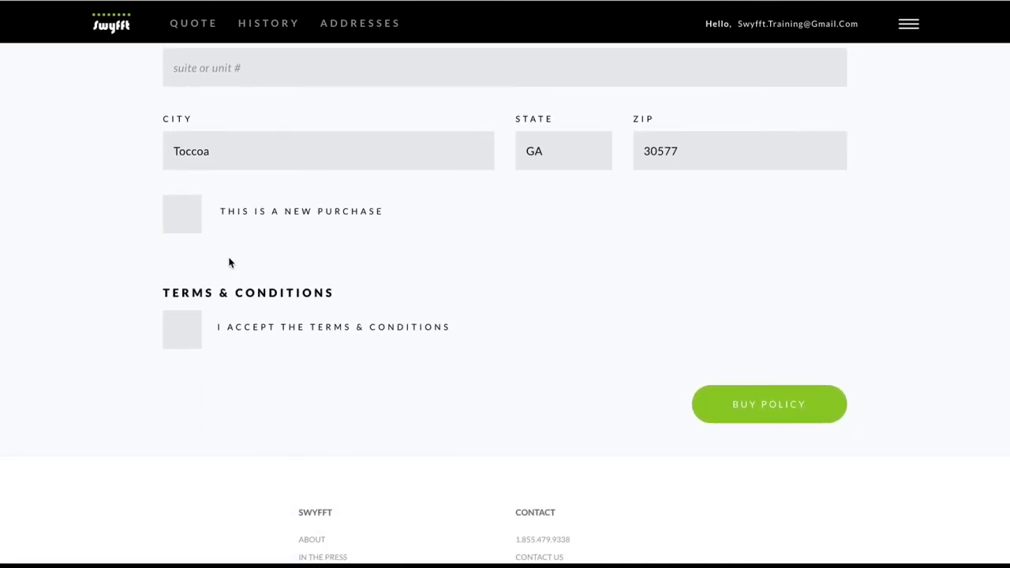
pyautogui.click(183, 215)
# Open the Terms of Use in a new tab and read through it
pyautogui.click(356, 332)
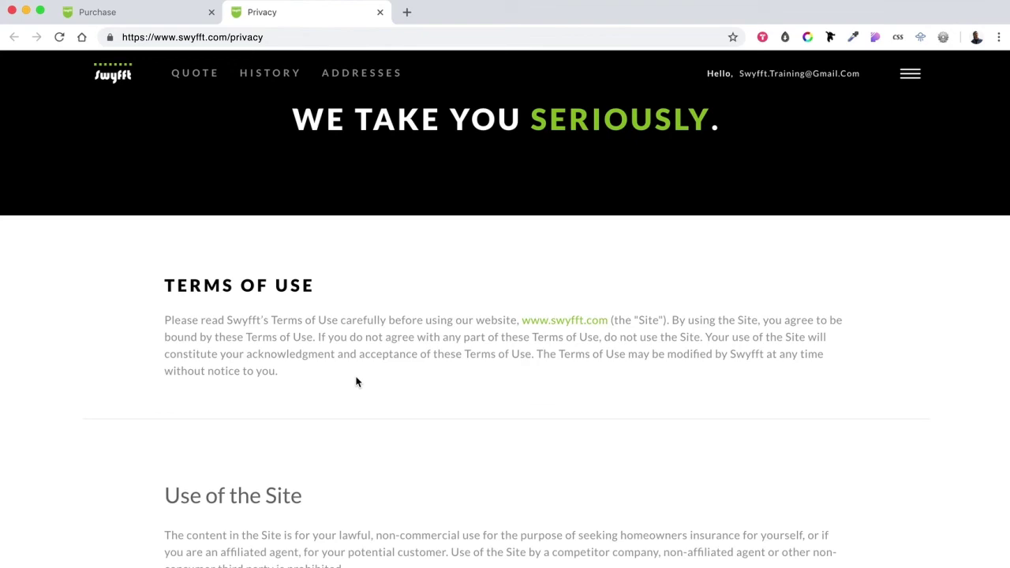
pyautogui.scroll(-5, 356, 381)
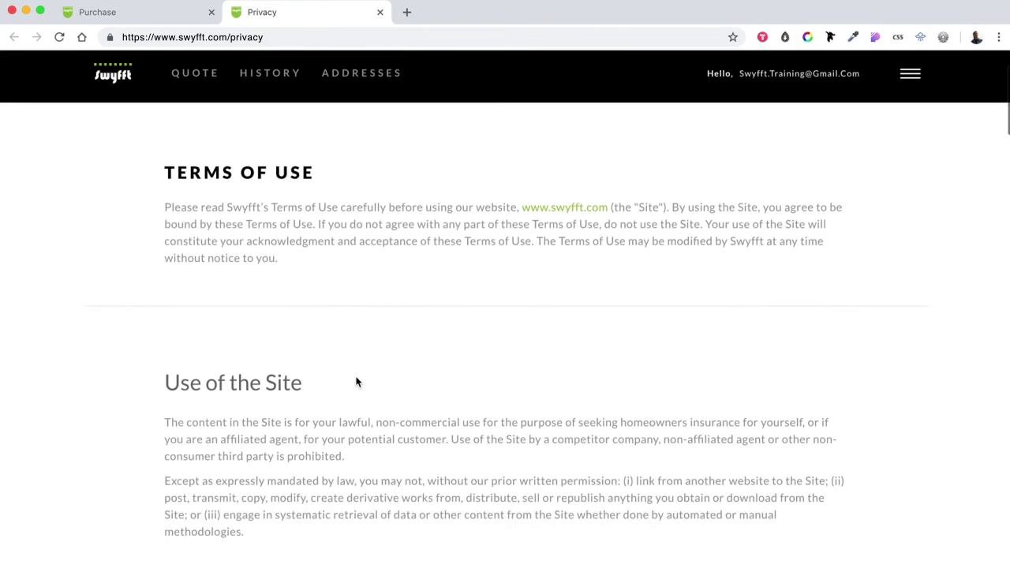
pyautogui.scroll(-6, 356, 382)
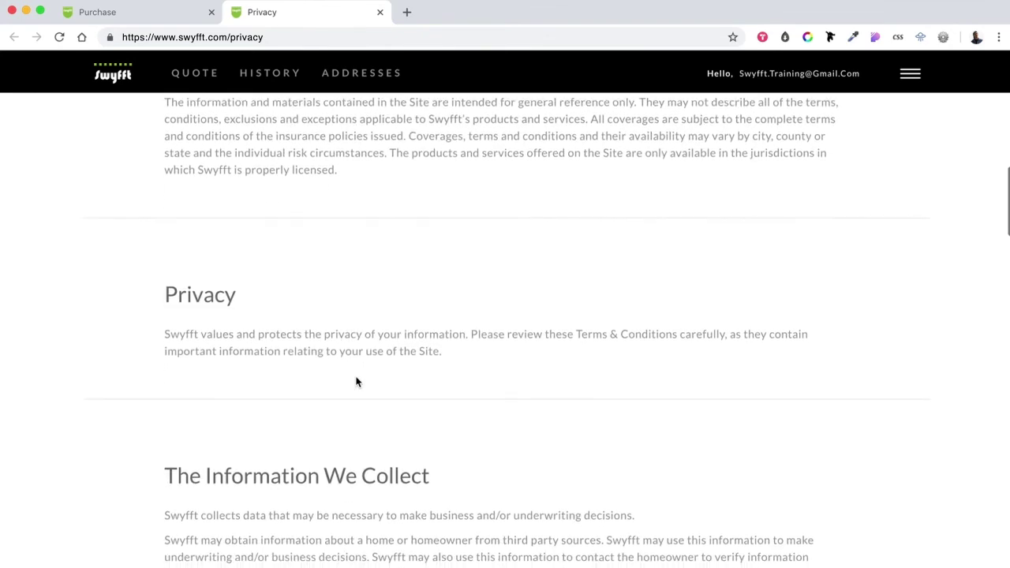
# Accept the terms and buy the policy starting 10/31/2018 at 12:01am, then view quote history
pyautogui.click(126, 22)
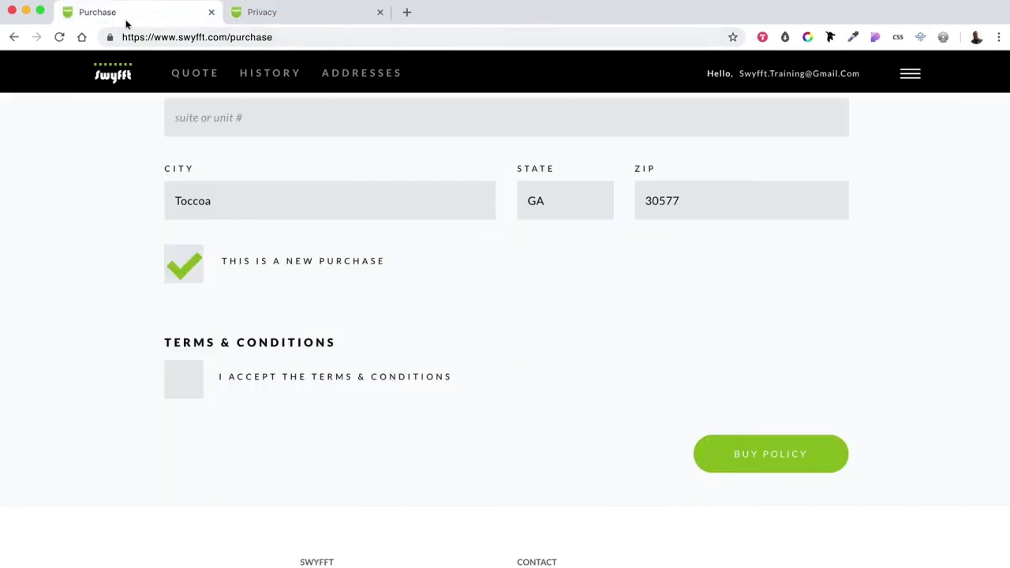
pyautogui.click(197, 387)
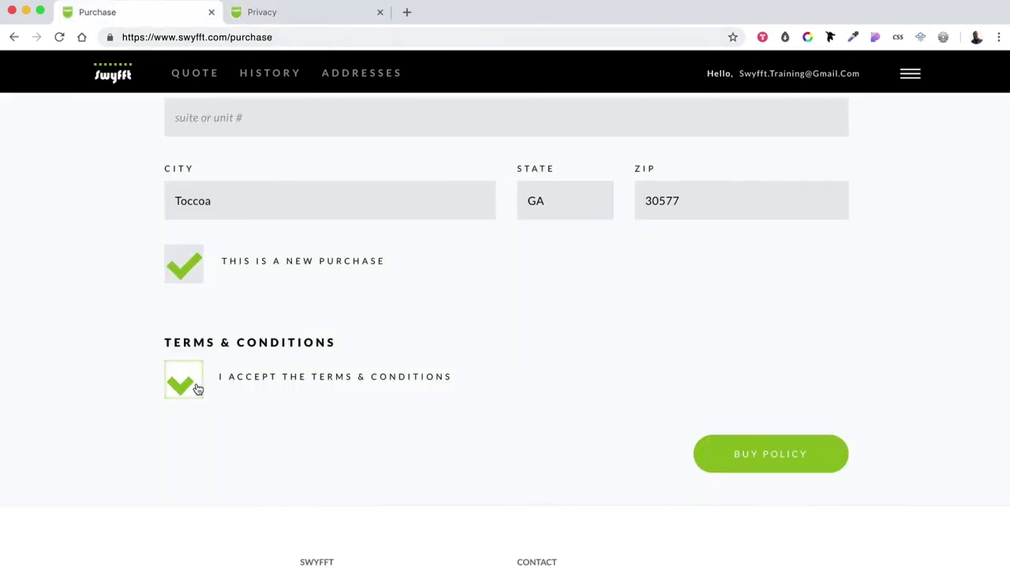
pyautogui.click(809, 469)
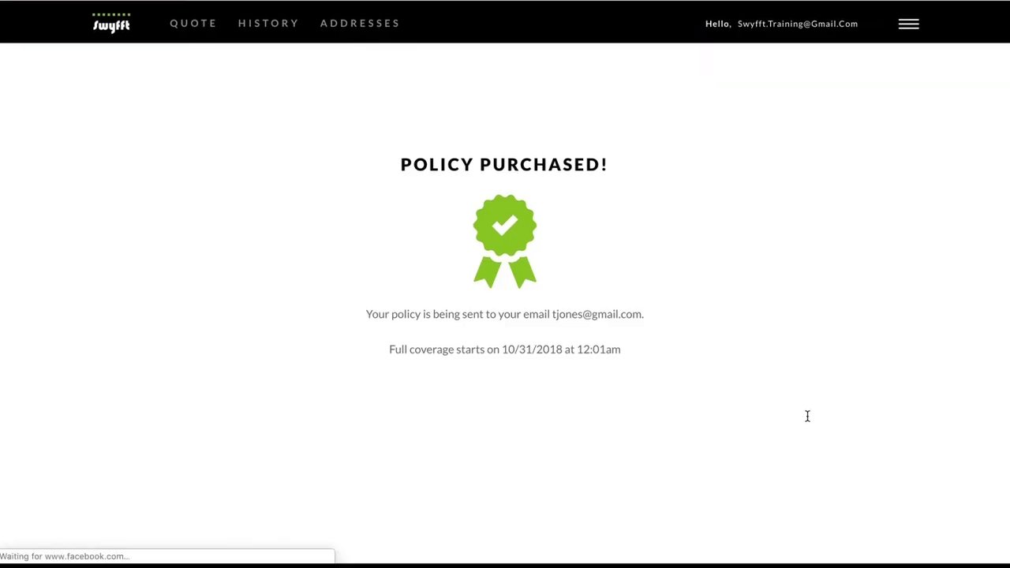
pyautogui.click(260, 29)
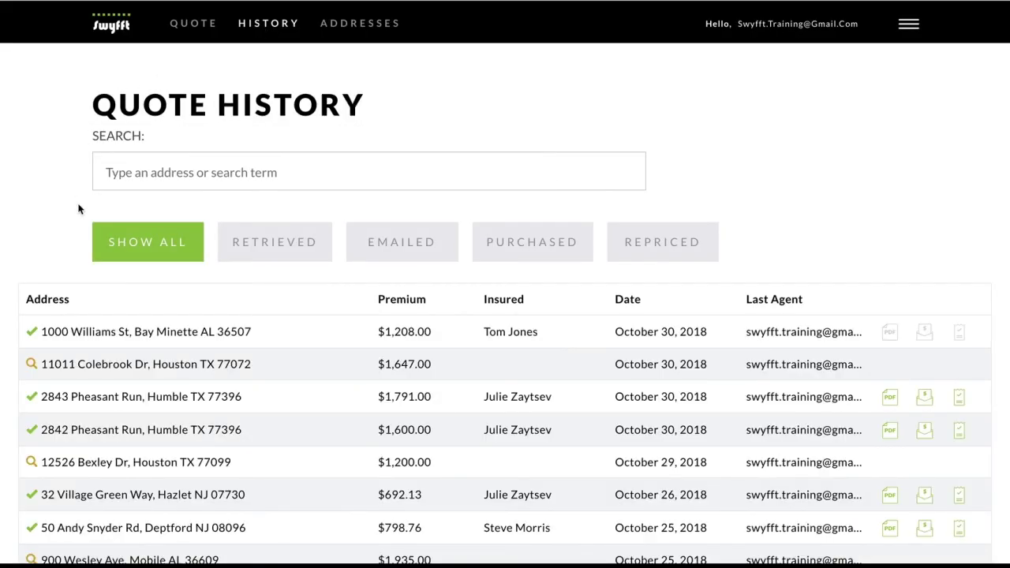
pyautogui.scroll(-2, 47, 237)
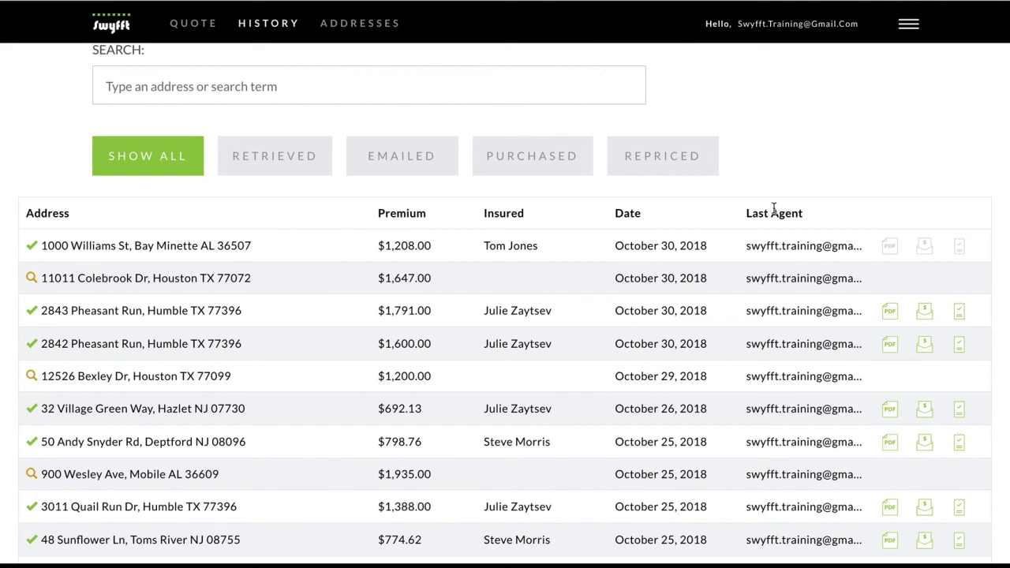
pyautogui.moveTo(892, 247)
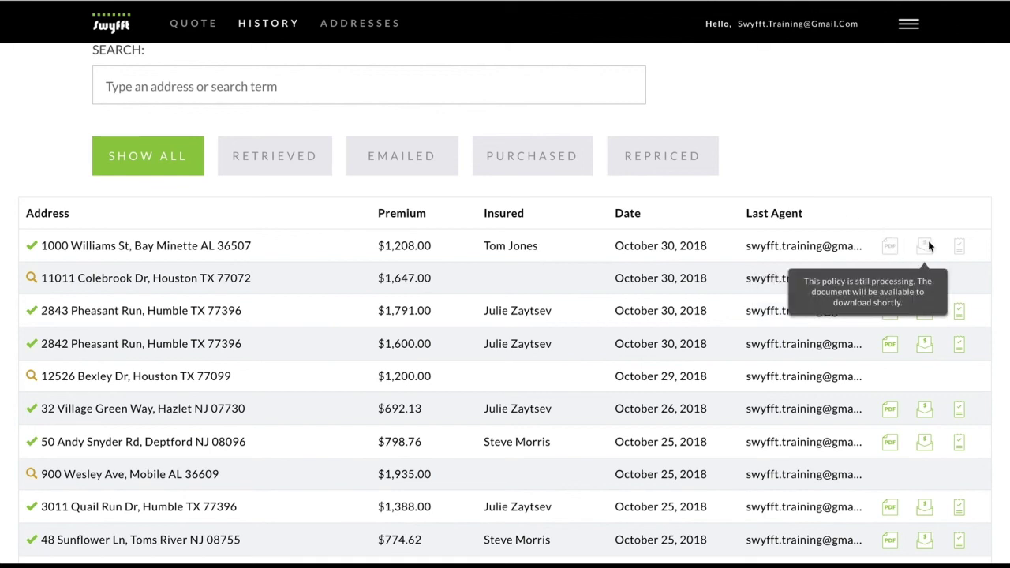
pyautogui.moveTo(959, 250)
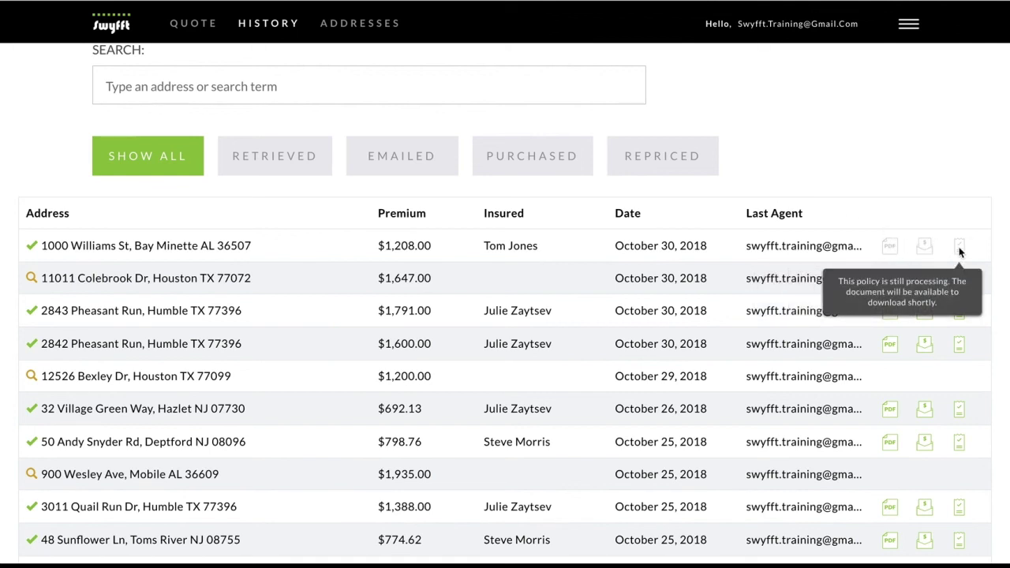